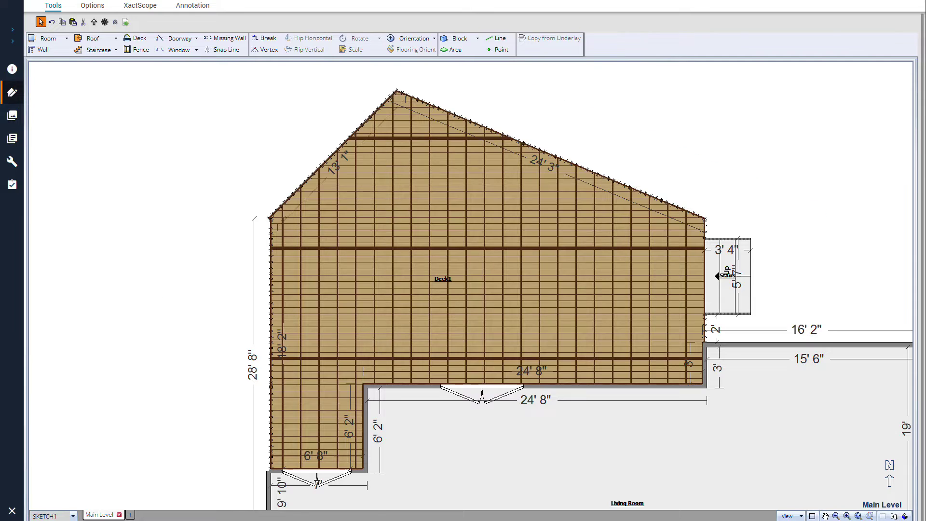
- Draw Stairs1, a 3'8" by 3'2" staircase left of Deck1, and bring up its properties
{"action": "scroll", "coordinate": [152, 294], "scroll_direction": "up", "scroll_amount": 5}
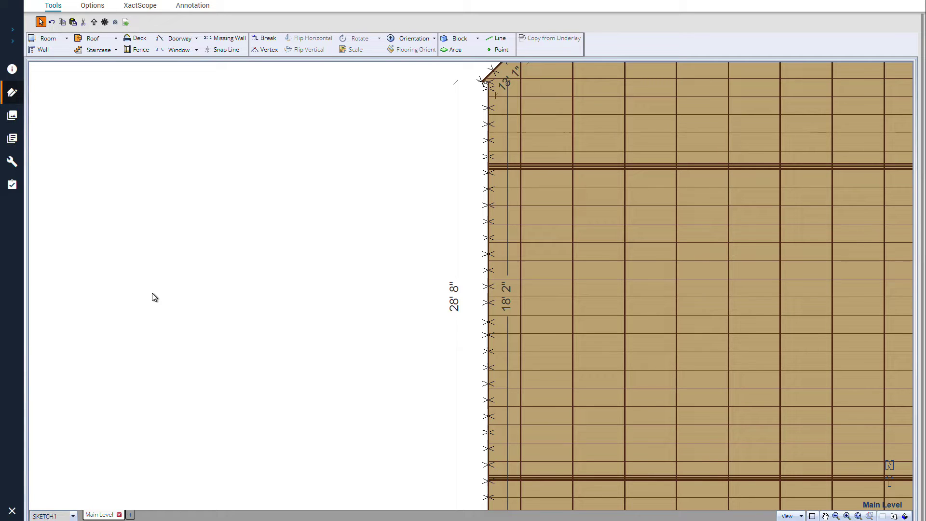
{"action": "key", "text": "s"}
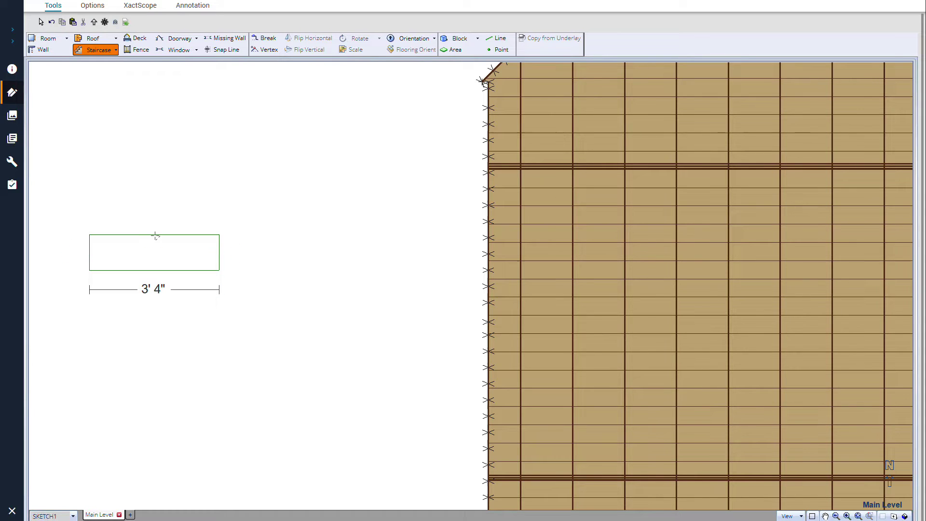
{"action": "left_click", "coordinate": [157, 234]}
{"action": "left_click", "coordinate": [155, 153]}
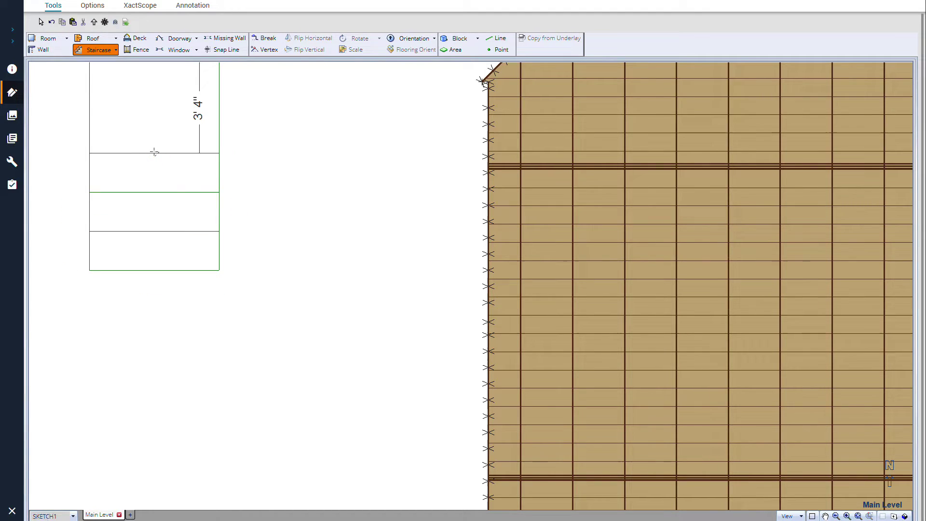
{"action": "left_click", "coordinate": [155, 155]}
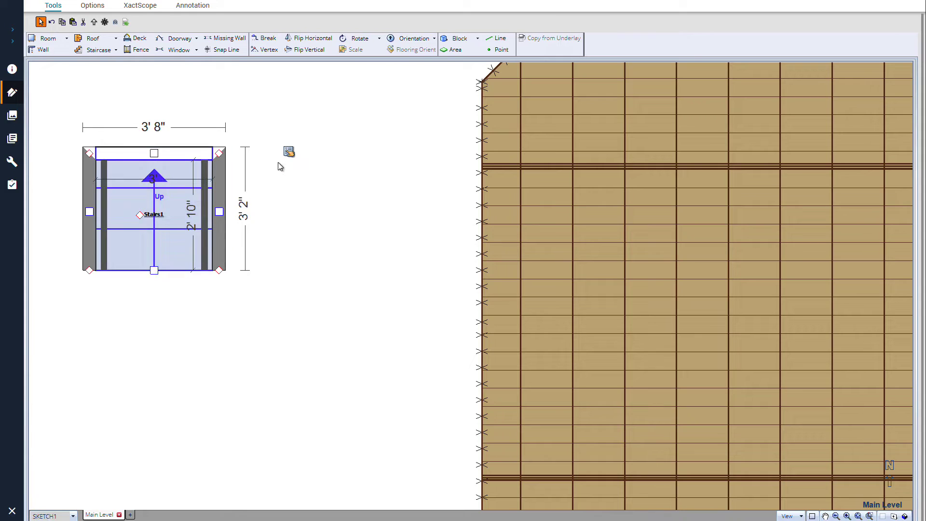
{"action": "left_click", "coordinate": [288, 153]}
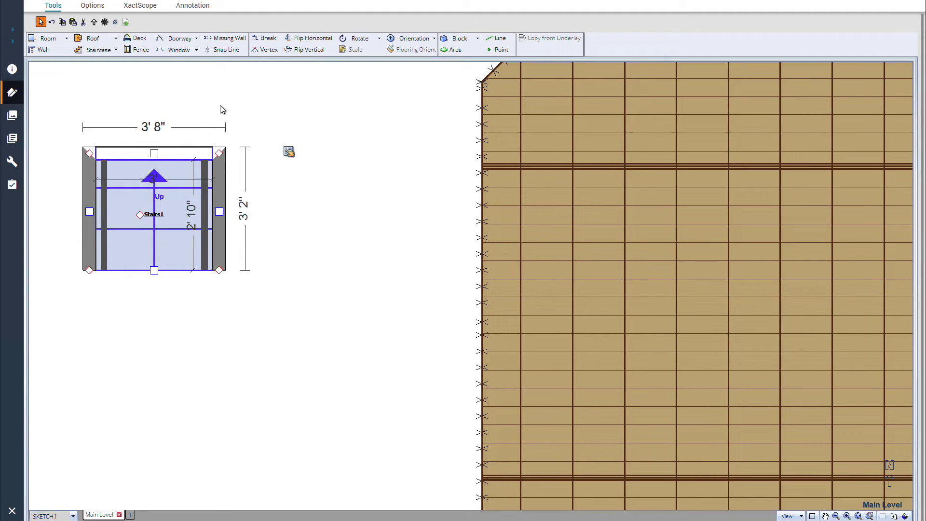
- Set Stairs1's left, top and right walls to Missing (end to end), giving railed open sides
{"action": "left_click", "coordinate": [219, 105]}
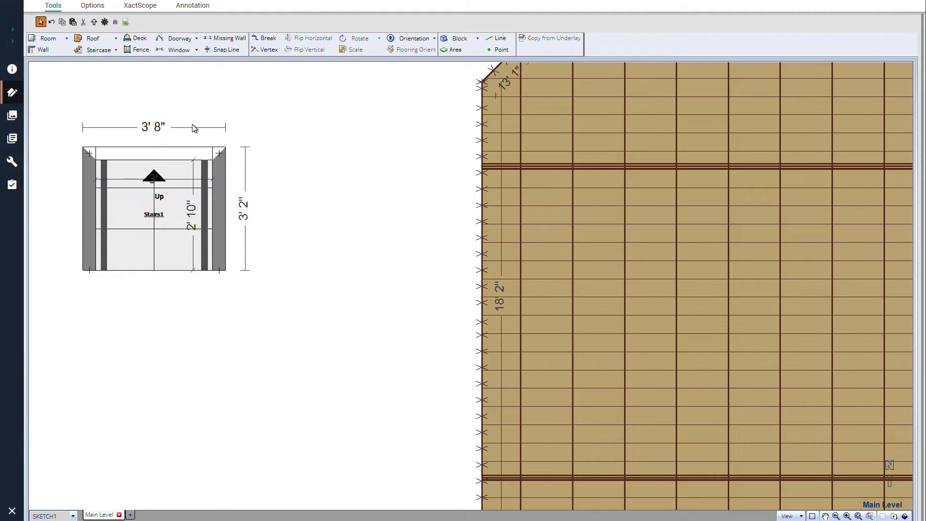
{"action": "left_click", "coordinate": [87, 204], "text": "shift"}
{"action": "left_click", "coordinate": [150, 155], "text": "shift"}
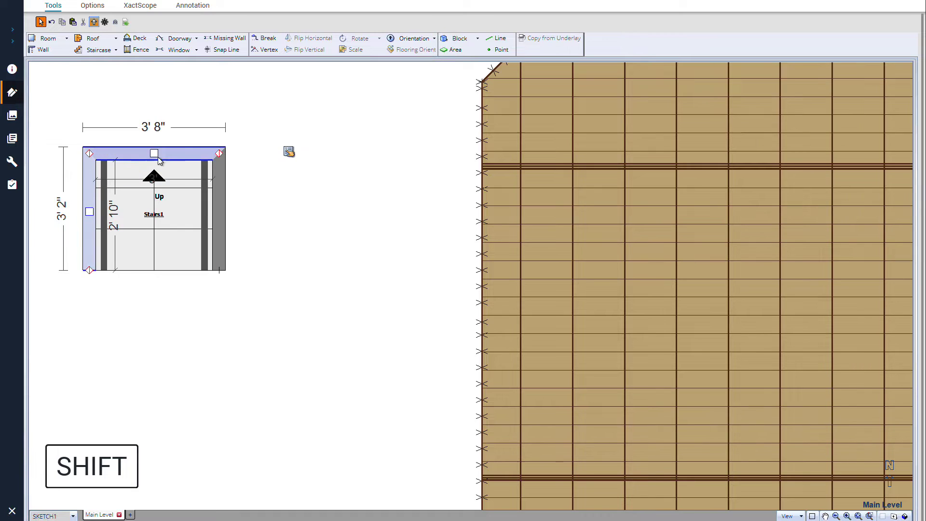
{"action": "left_click", "coordinate": [219, 195], "text": "shift"}
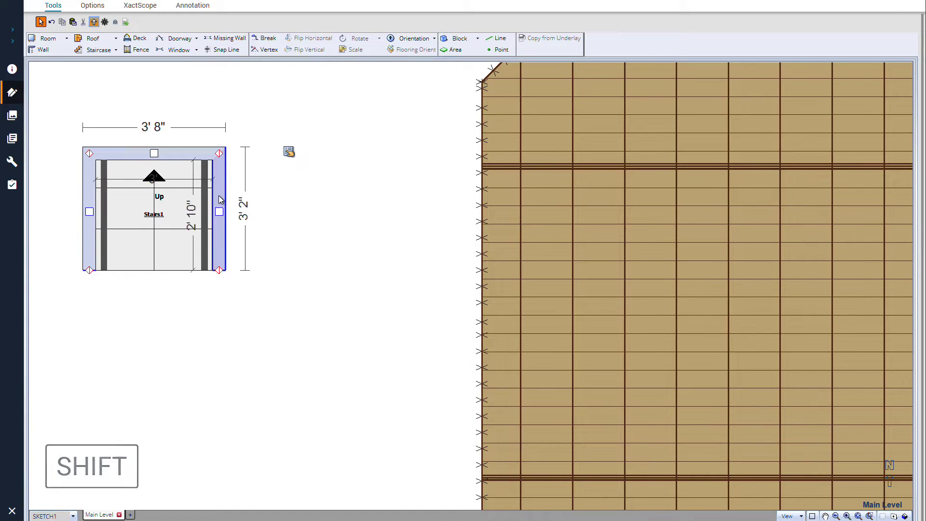
{"action": "left_click", "coordinate": [289, 151]}
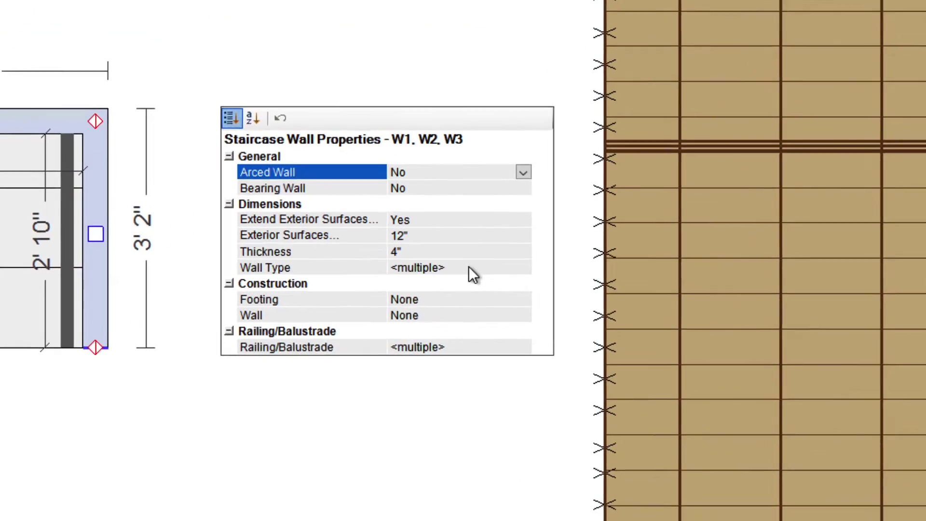
{"action": "left_click", "coordinate": [516, 268]}
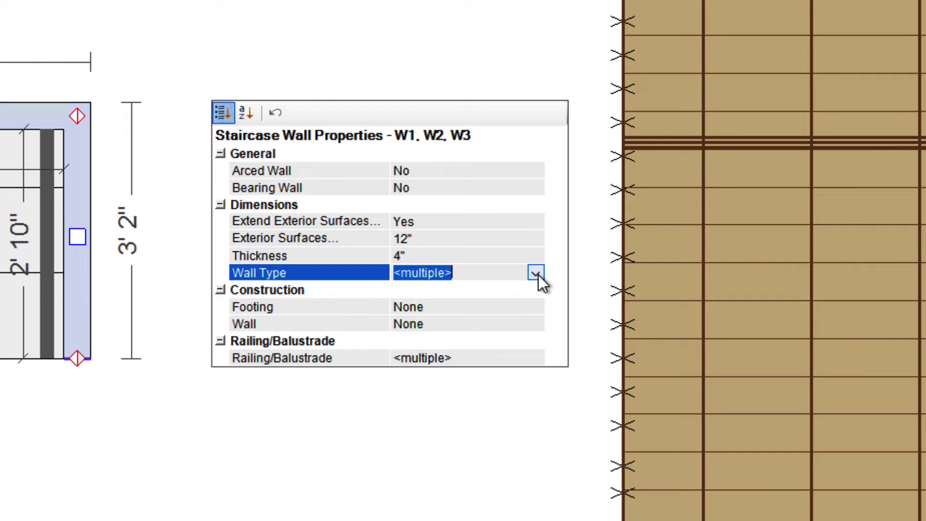
{"action": "left_click", "coordinate": [535, 273]}
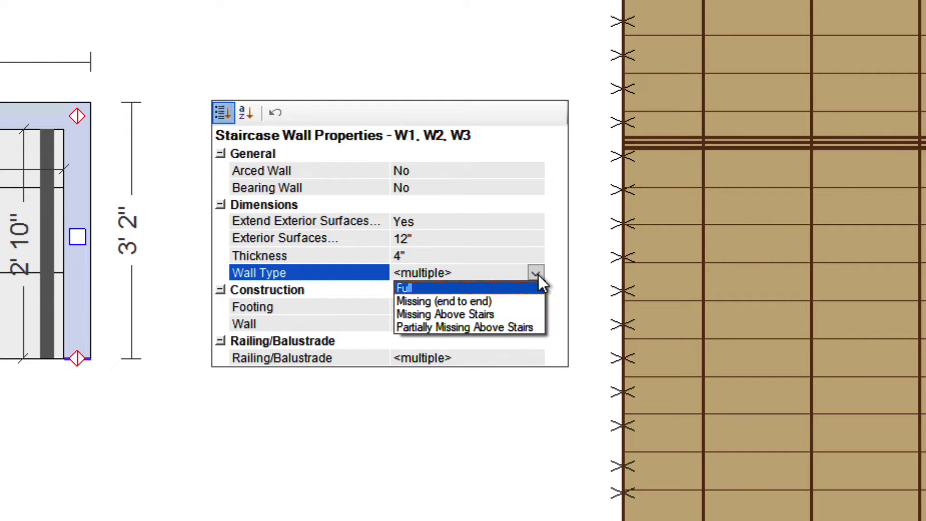
{"action": "left_click", "coordinate": [480, 302]}
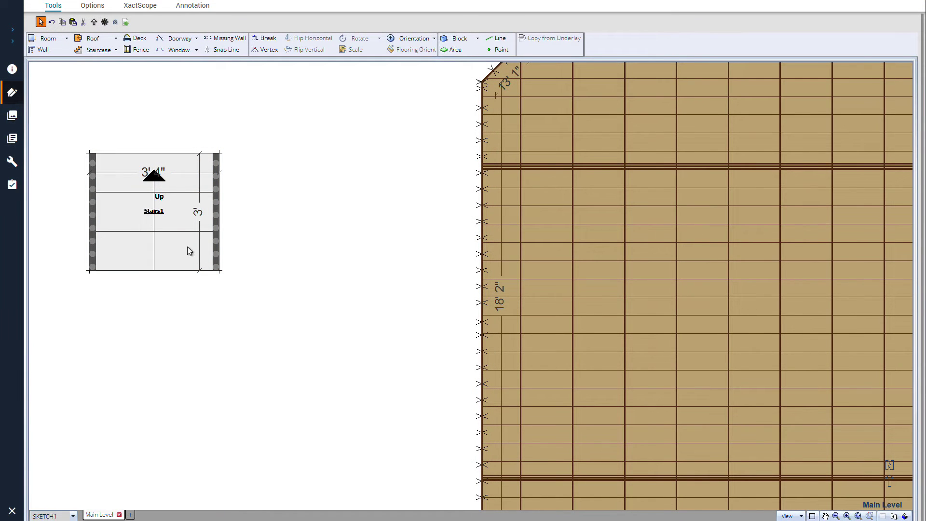
- Rotate Stairs1 and drop it snapped flush against Deck1's left edge
{"action": "left_click", "coordinate": [187, 247]}
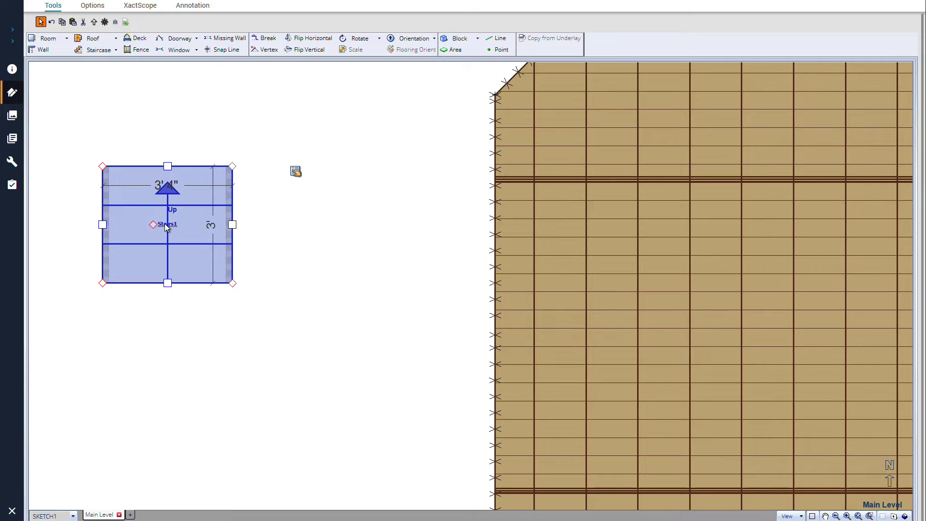
{"action": "left_click_drag", "start_coordinate": [166, 227], "coordinate": [273, 233]}
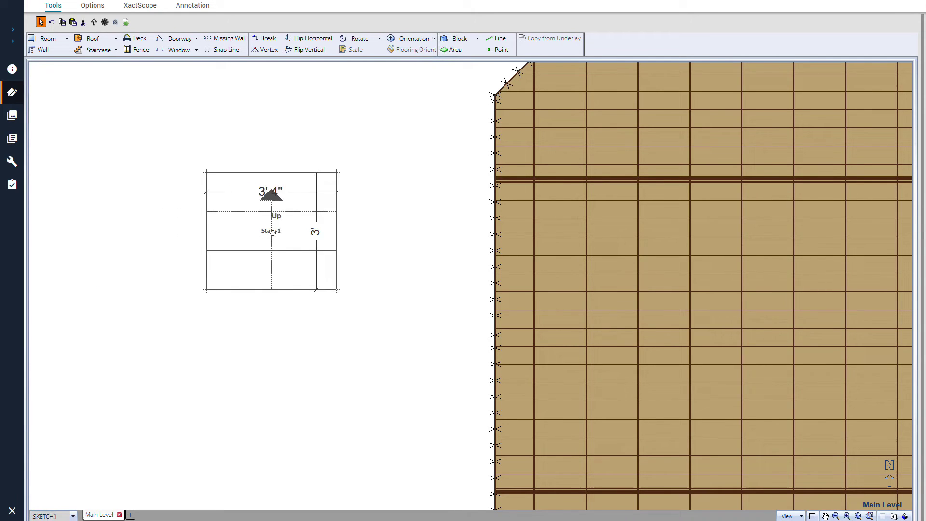
{"action": "scroll", "coordinate": [273, 232], "scroll_direction": "down", "scroll_amount": 2}
{"action": "scroll", "coordinate": [277, 234], "scroll_direction": "down", "scroll_amount": 2}
{"action": "scroll", "coordinate": [281, 233], "scroll_direction": "down", "scroll_amount": 2}
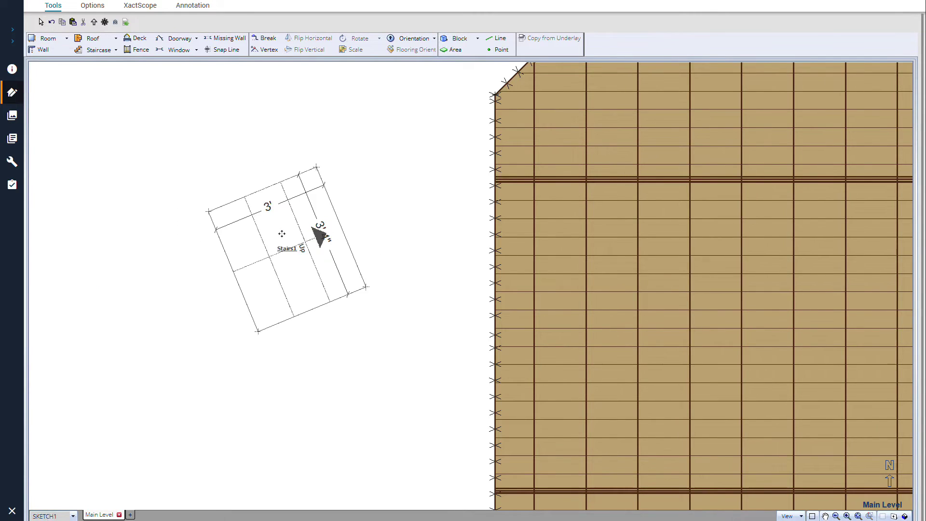
{"action": "scroll", "coordinate": [282, 234], "scroll_direction": "down", "scroll_amount": 2}
{"action": "left_click_drag", "start_coordinate": [283, 234], "coordinate": [425, 238]}
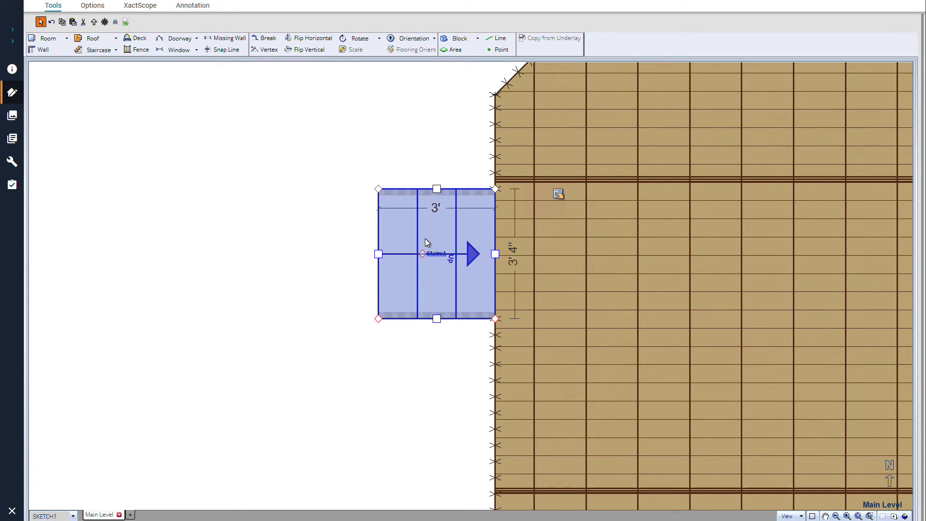
{"action": "left_click", "coordinate": [313, 235]}
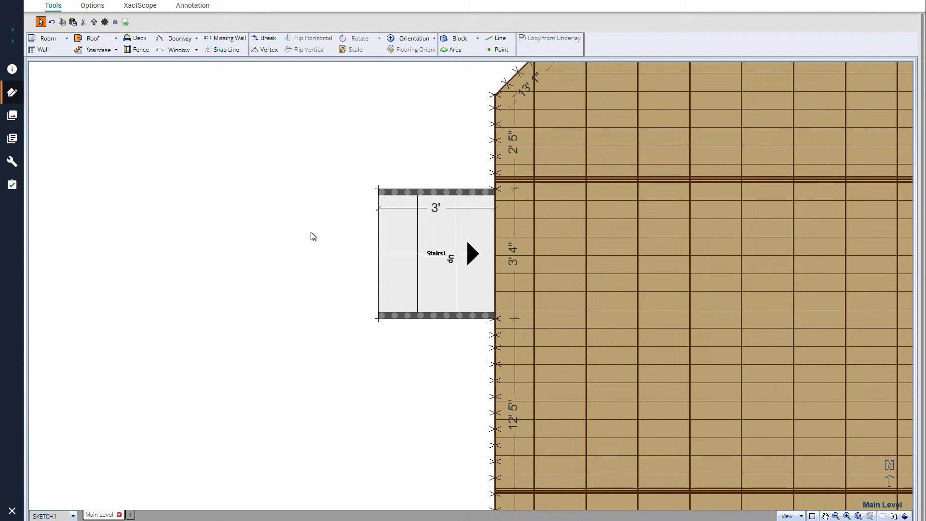
{"action": "left_click", "coordinate": [438, 259]}
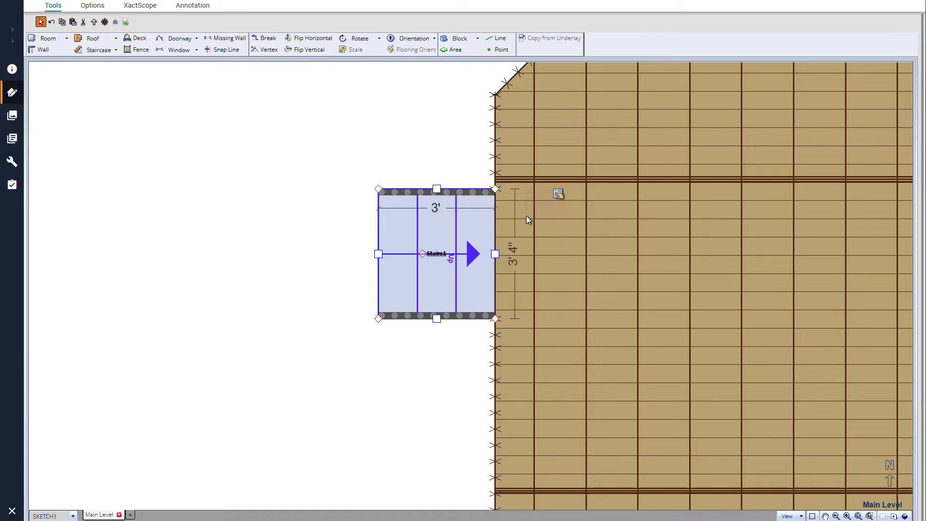
- Set Stairs1's Relation to Level to Below and its Floor Height to 2' 6"
{"action": "left_click", "coordinate": [558, 193]}
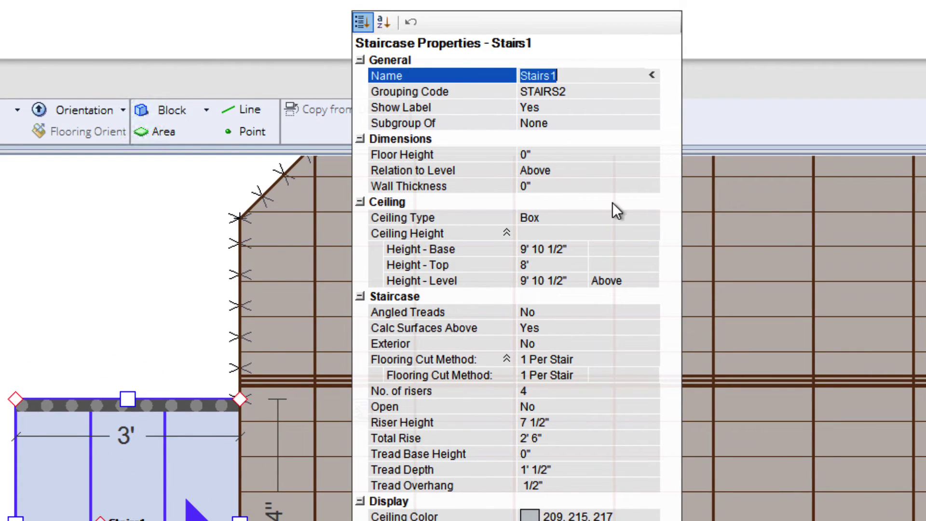
{"action": "left_click", "coordinate": [614, 171]}
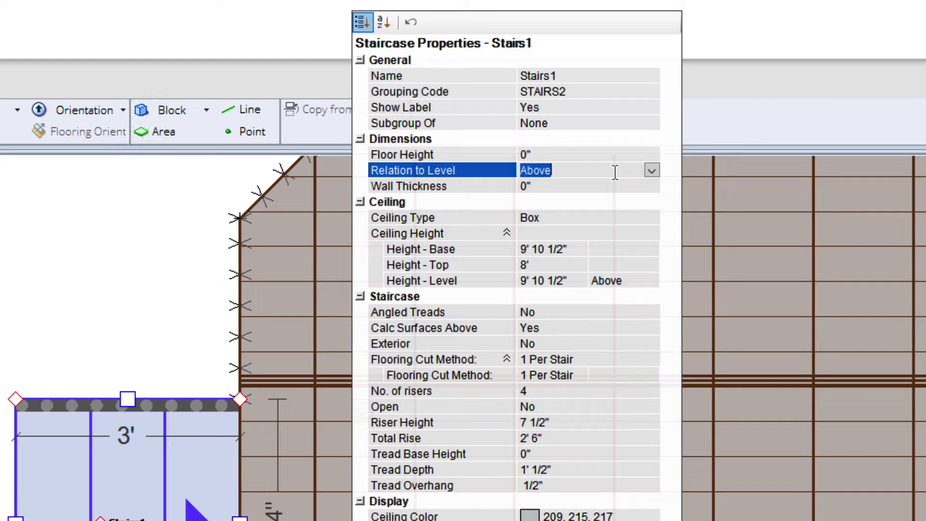
{"action": "left_click", "coordinate": [649, 169]}
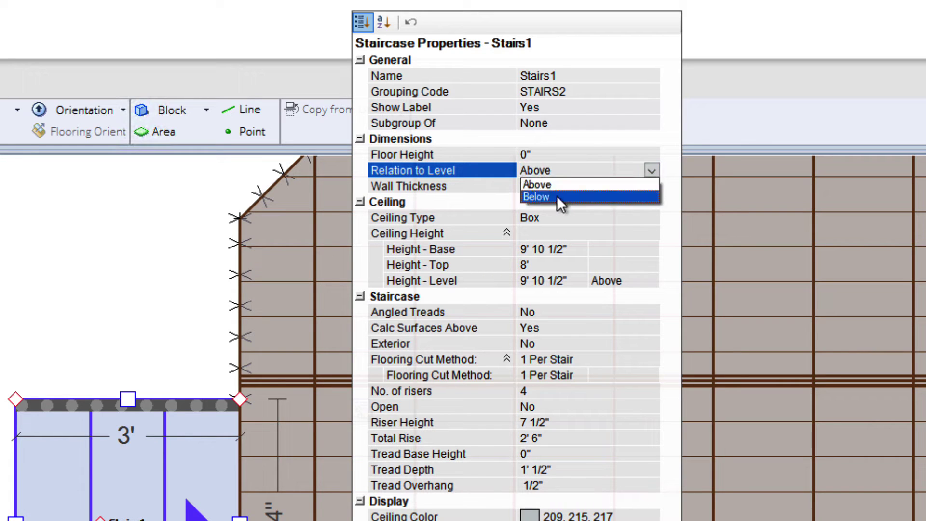
{"action": "left_click", "coordinate": [557, 195]}
{"action": "left_click", "coordinate": [539, 155]}
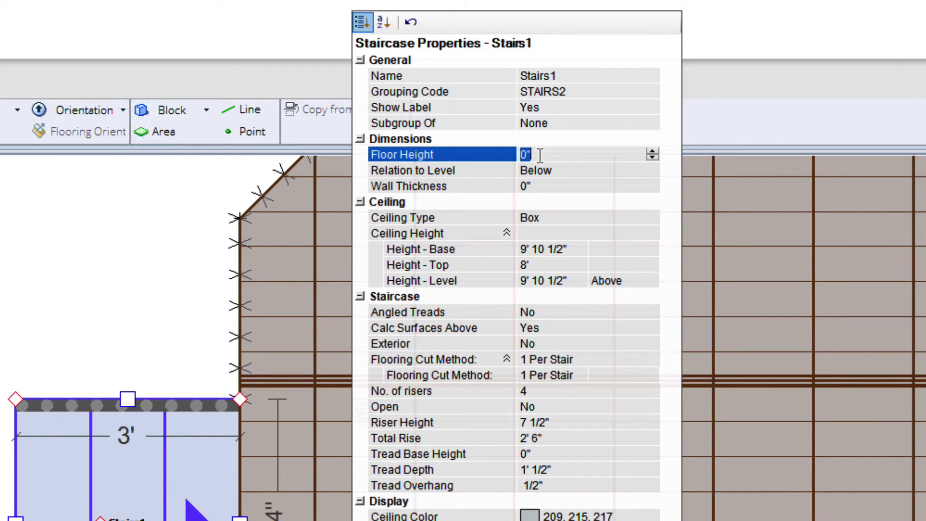
{"action": "type", "text": "2' 6"}
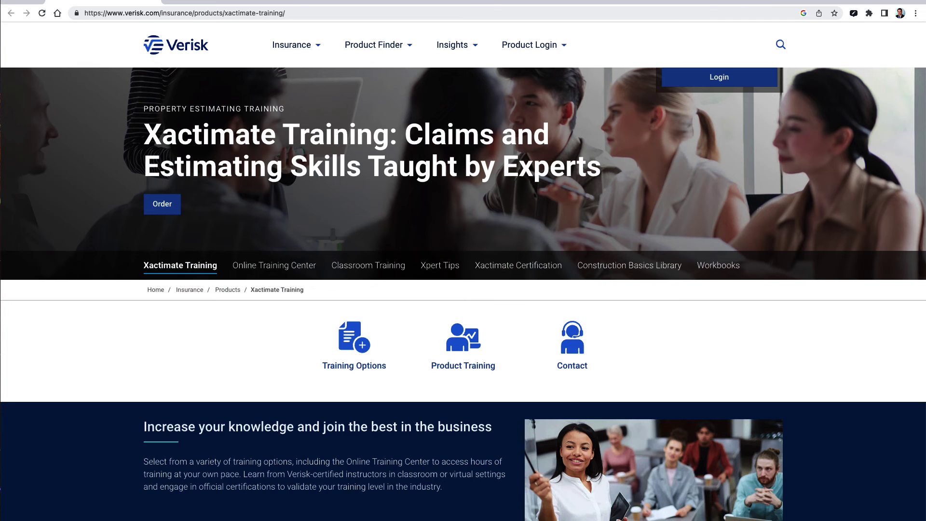
- Scroll the Xactimate Training page down to the Training options list
{"action": "scroll", "coordinate": [463, 270], "scroll_direction": "down", "scroll_amount": 3}
{"action": "scroll", "coordinate": [463, 270], "scroll_direction": "down", "scroll_amount": 4}
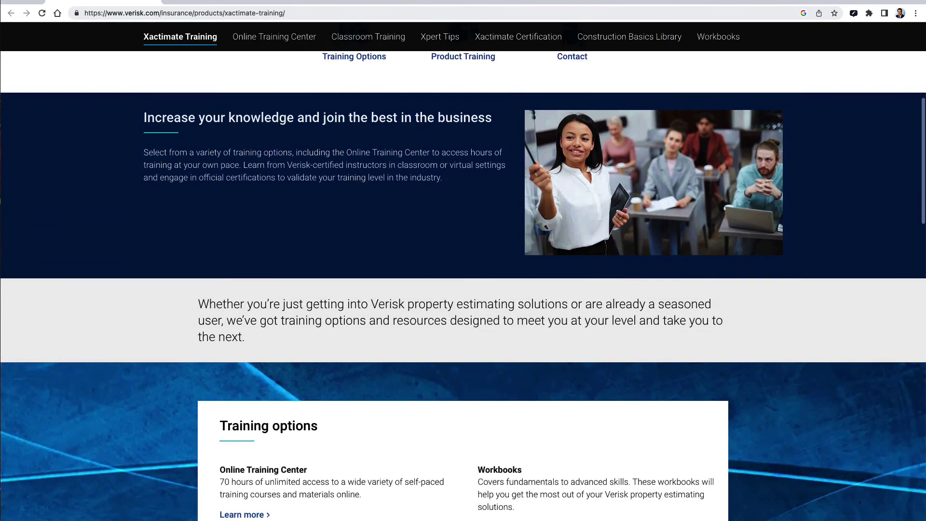
{"action": "scroll", "coordinate": [462, 270], "scroll_direction": "down", "scroll_amount": 2}
{"action": "scroll", "coordinate": [463, 270], "scroll_direction": "down", "scroll_amount": 2}
{"action": "scroll", "coordinate": [463, 270], "scroll_direction": "down", "scroll_amount": 1}
{"action": "scroll", "coordinate": [463, 270], "scroll_direction": "down", "scroll_amount": 1}
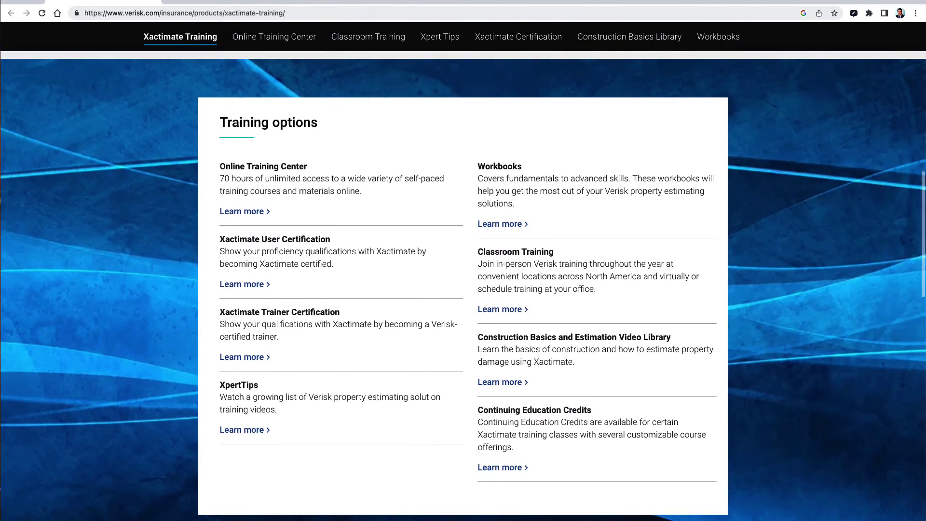